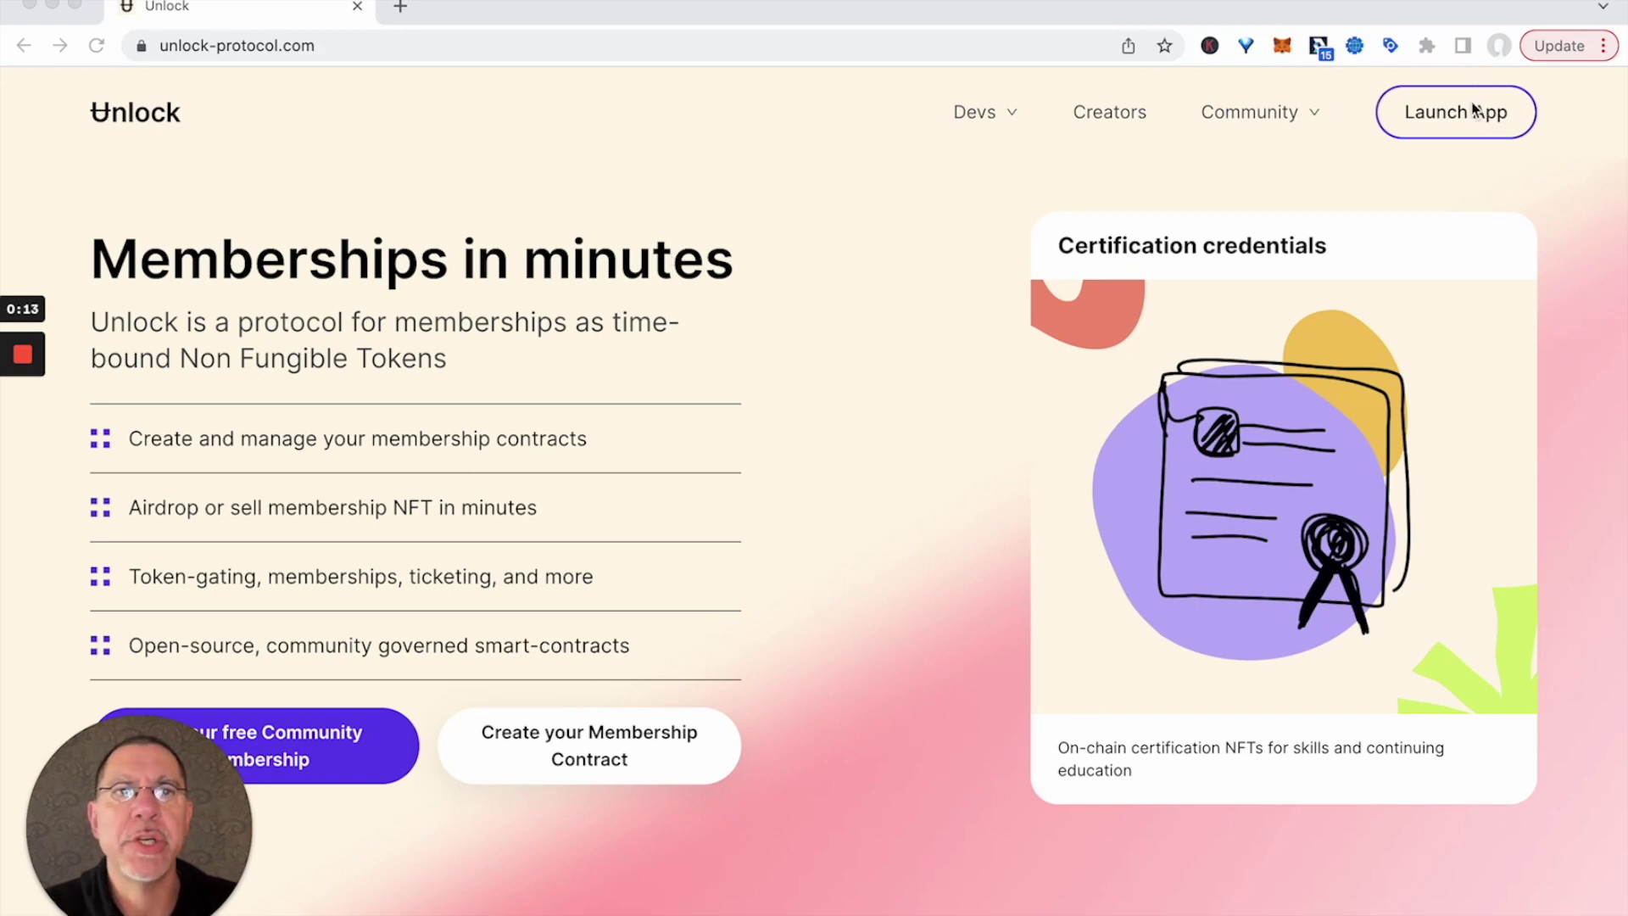
Launch the Unlock dashboard and start a new lock from the Locks page
click(1454, 121)
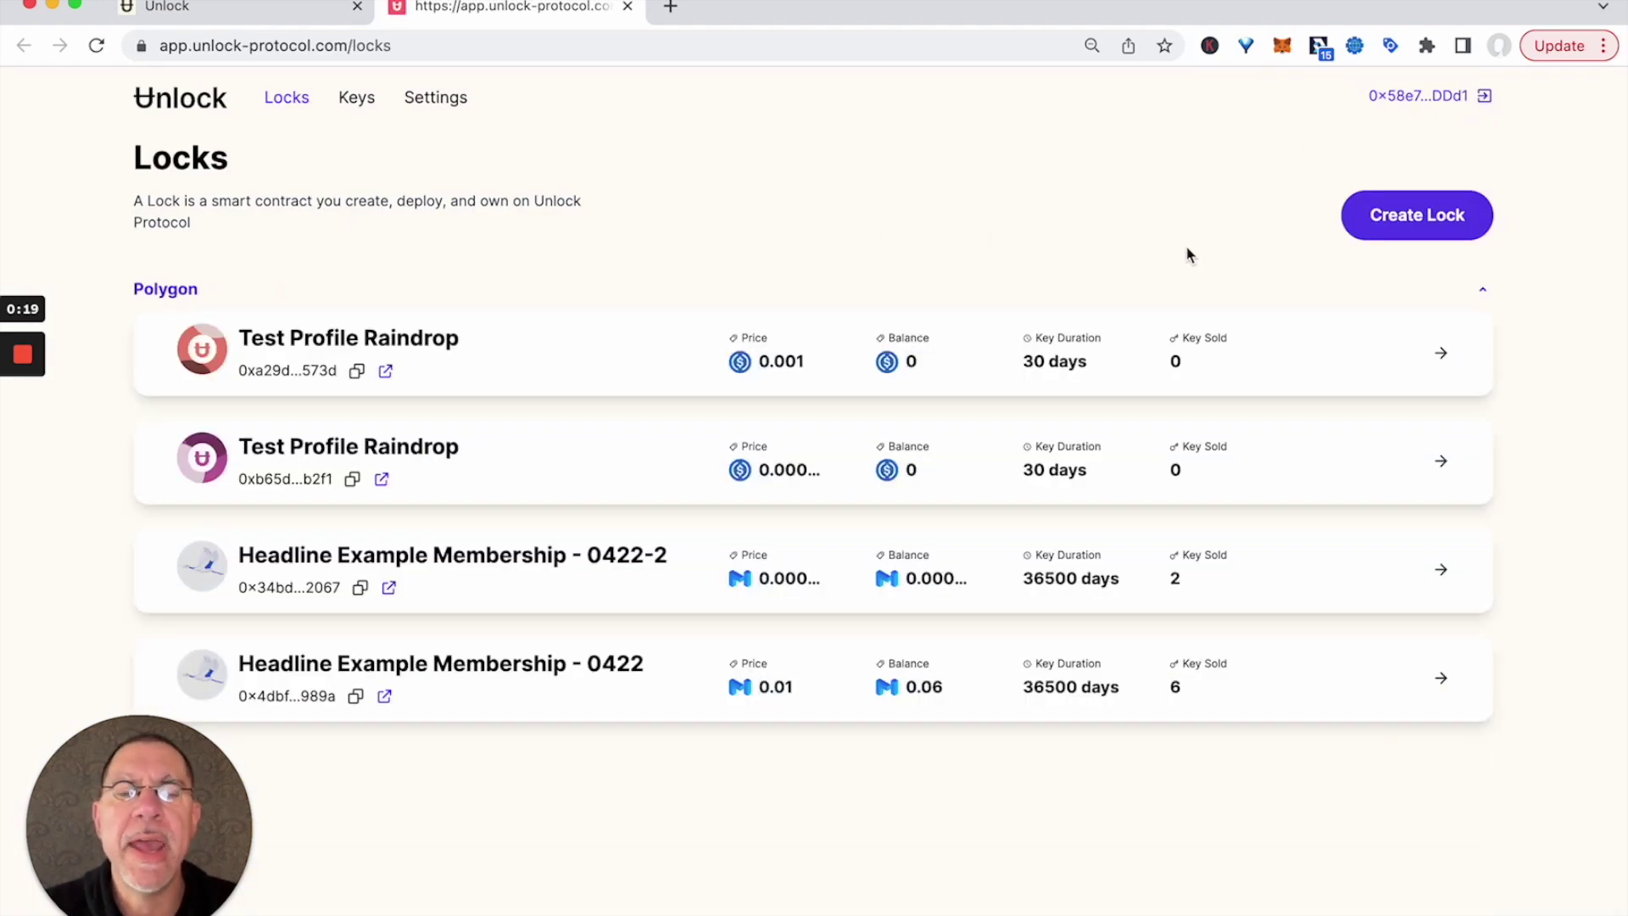
click(1400, 223)
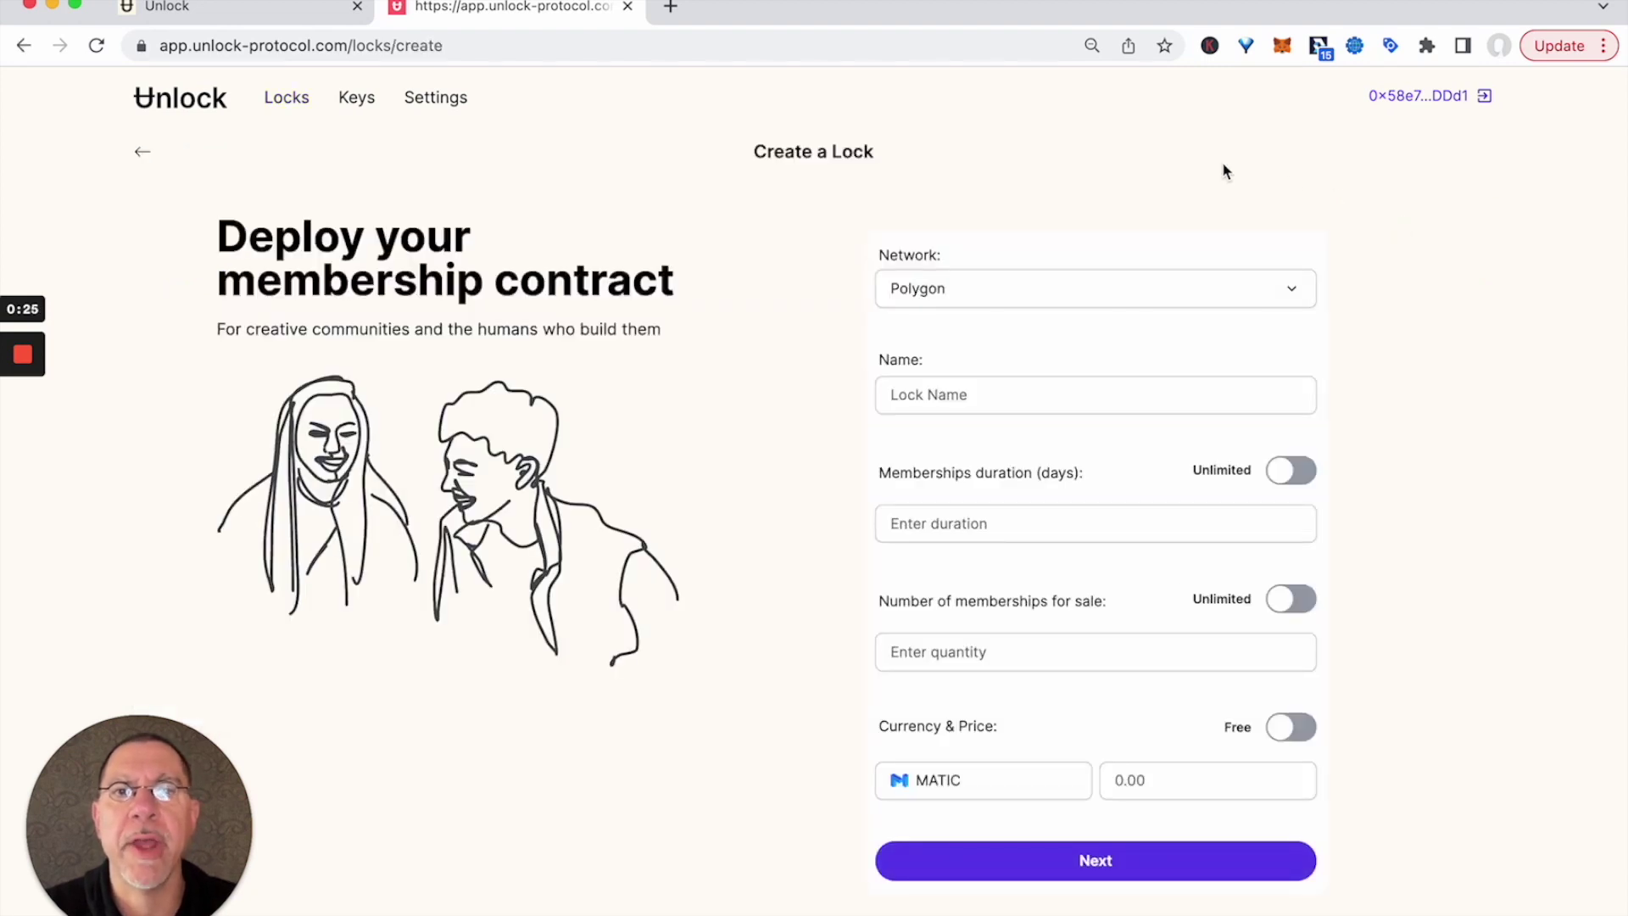
Keep Polygon as the network, name the lock ETHDenver 2023 Happy Hour, and enable unlimited duration
click(973, 294)
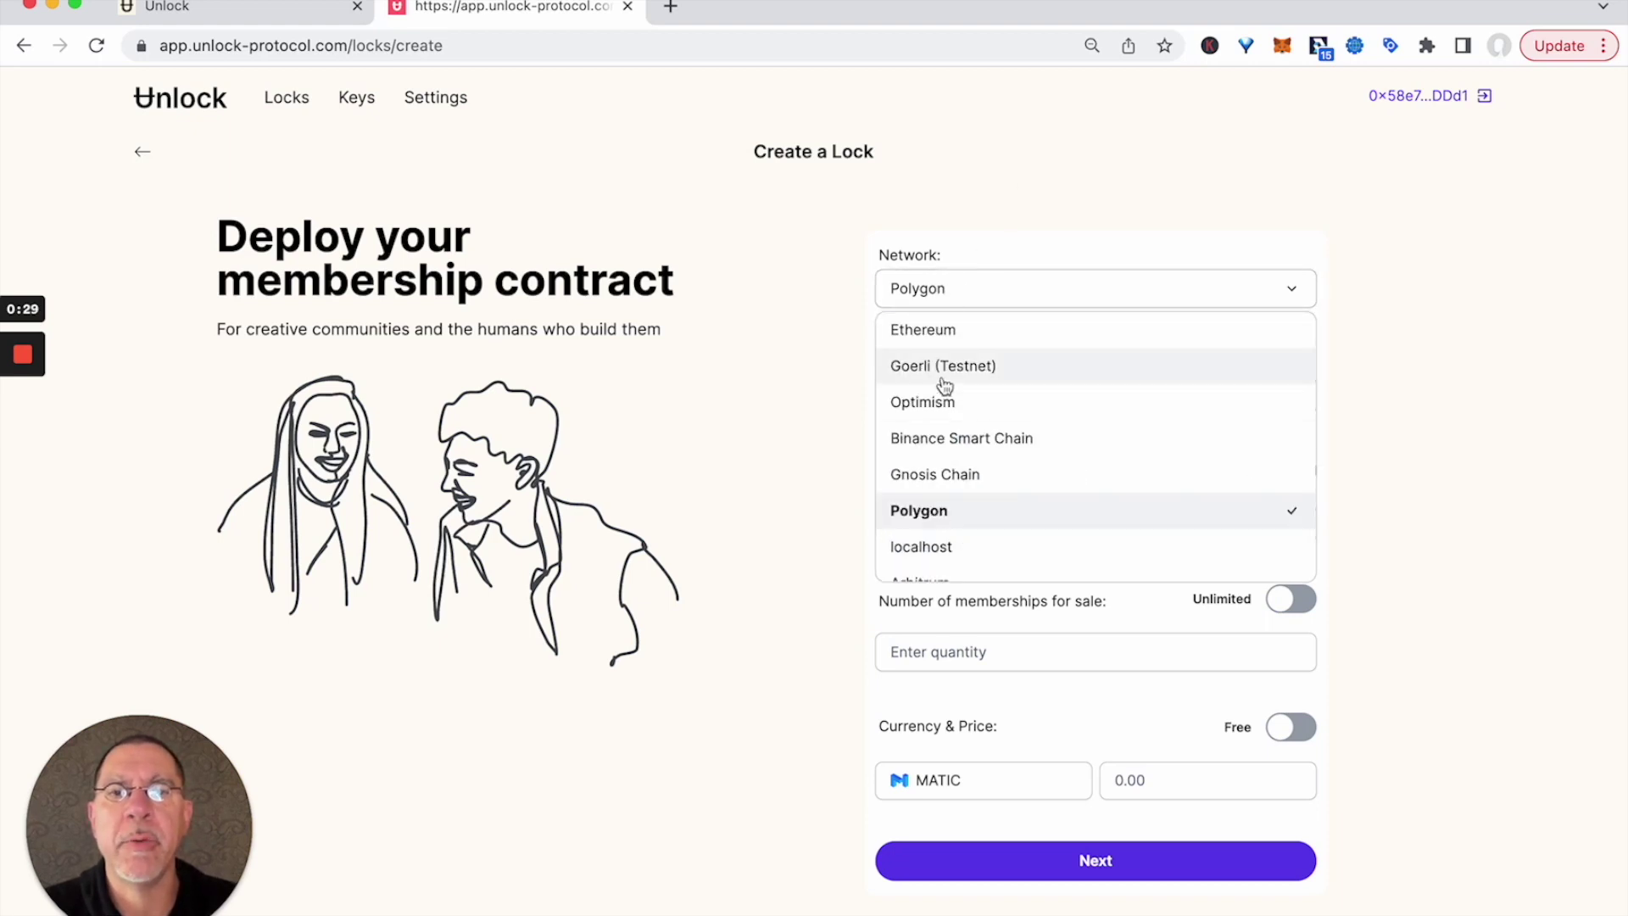
click(948, 511)
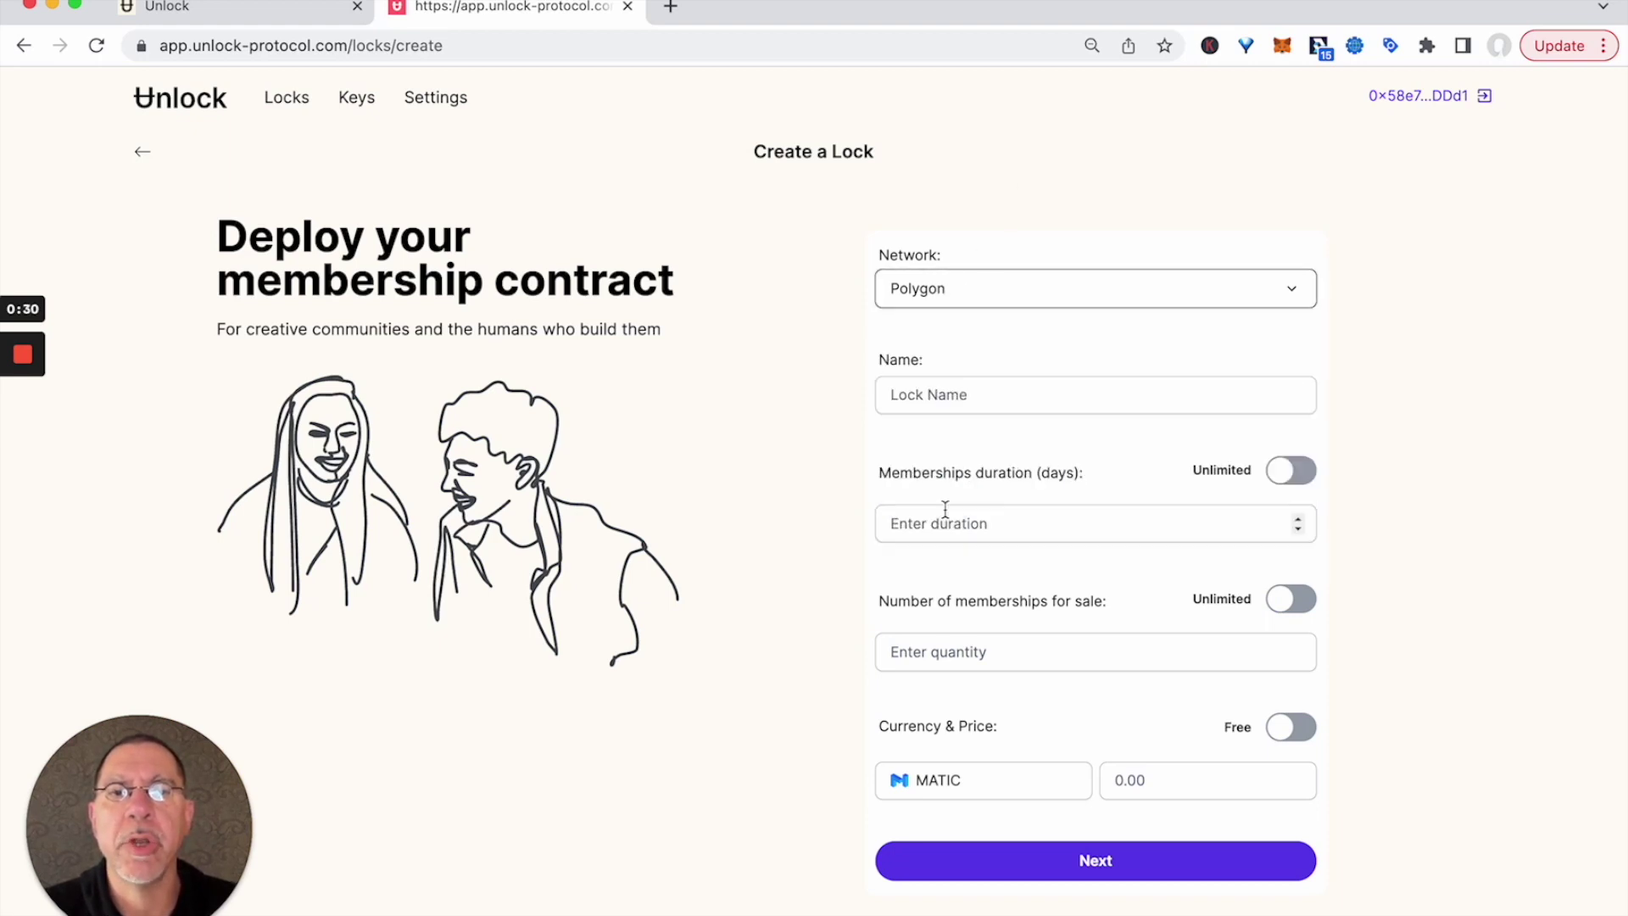
click(971, 395)
text(ETHDe)
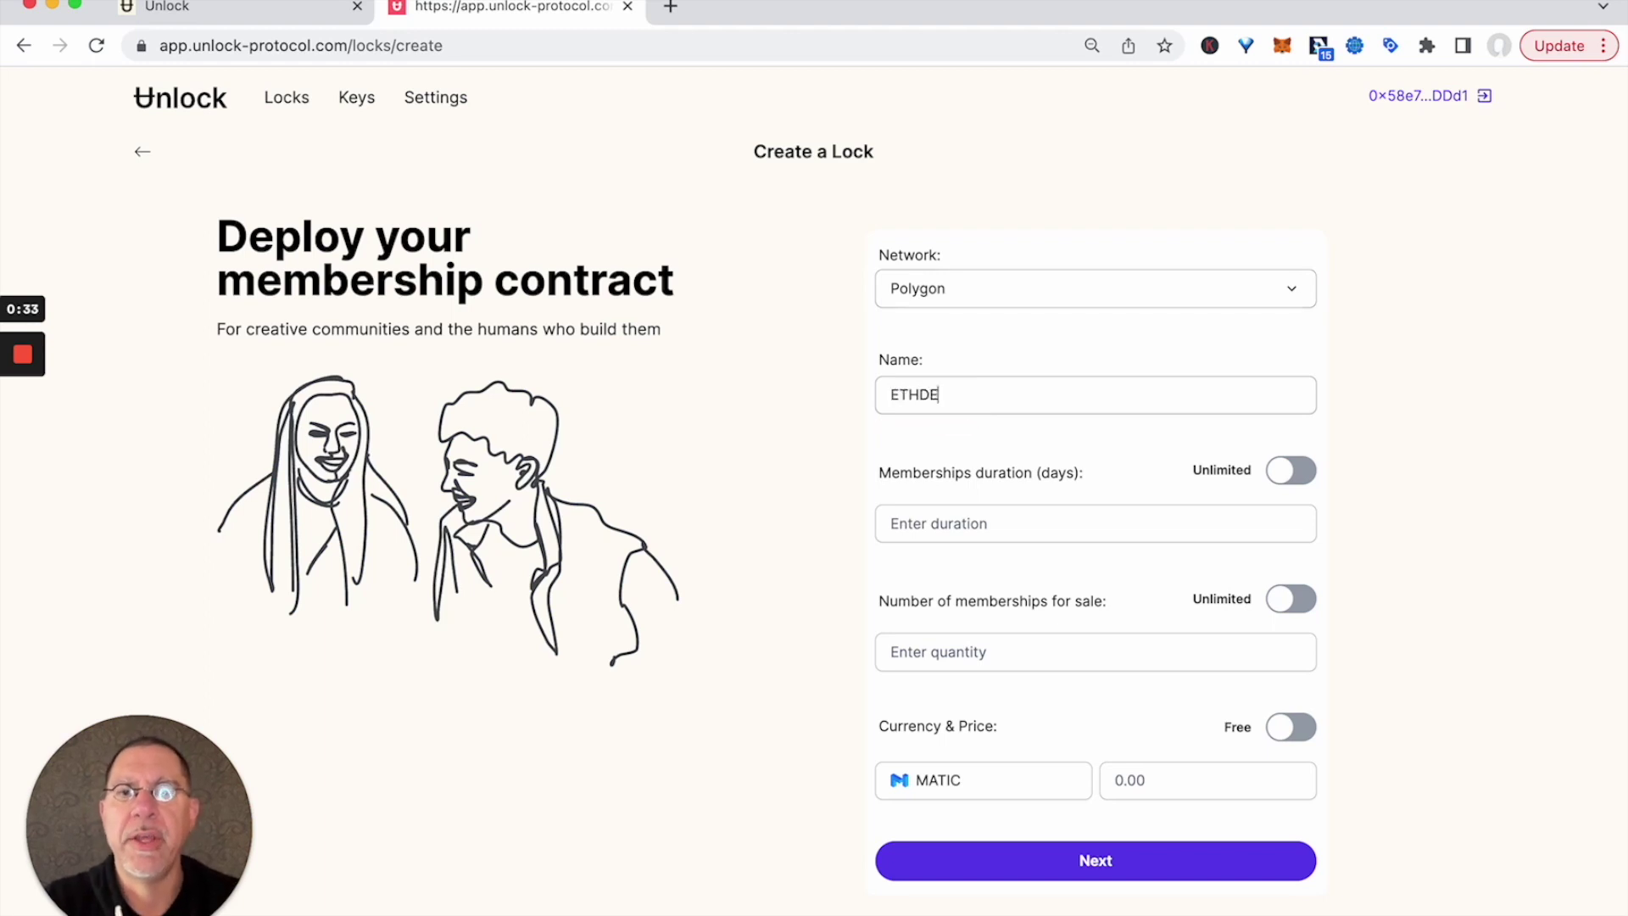
text(nver 02)
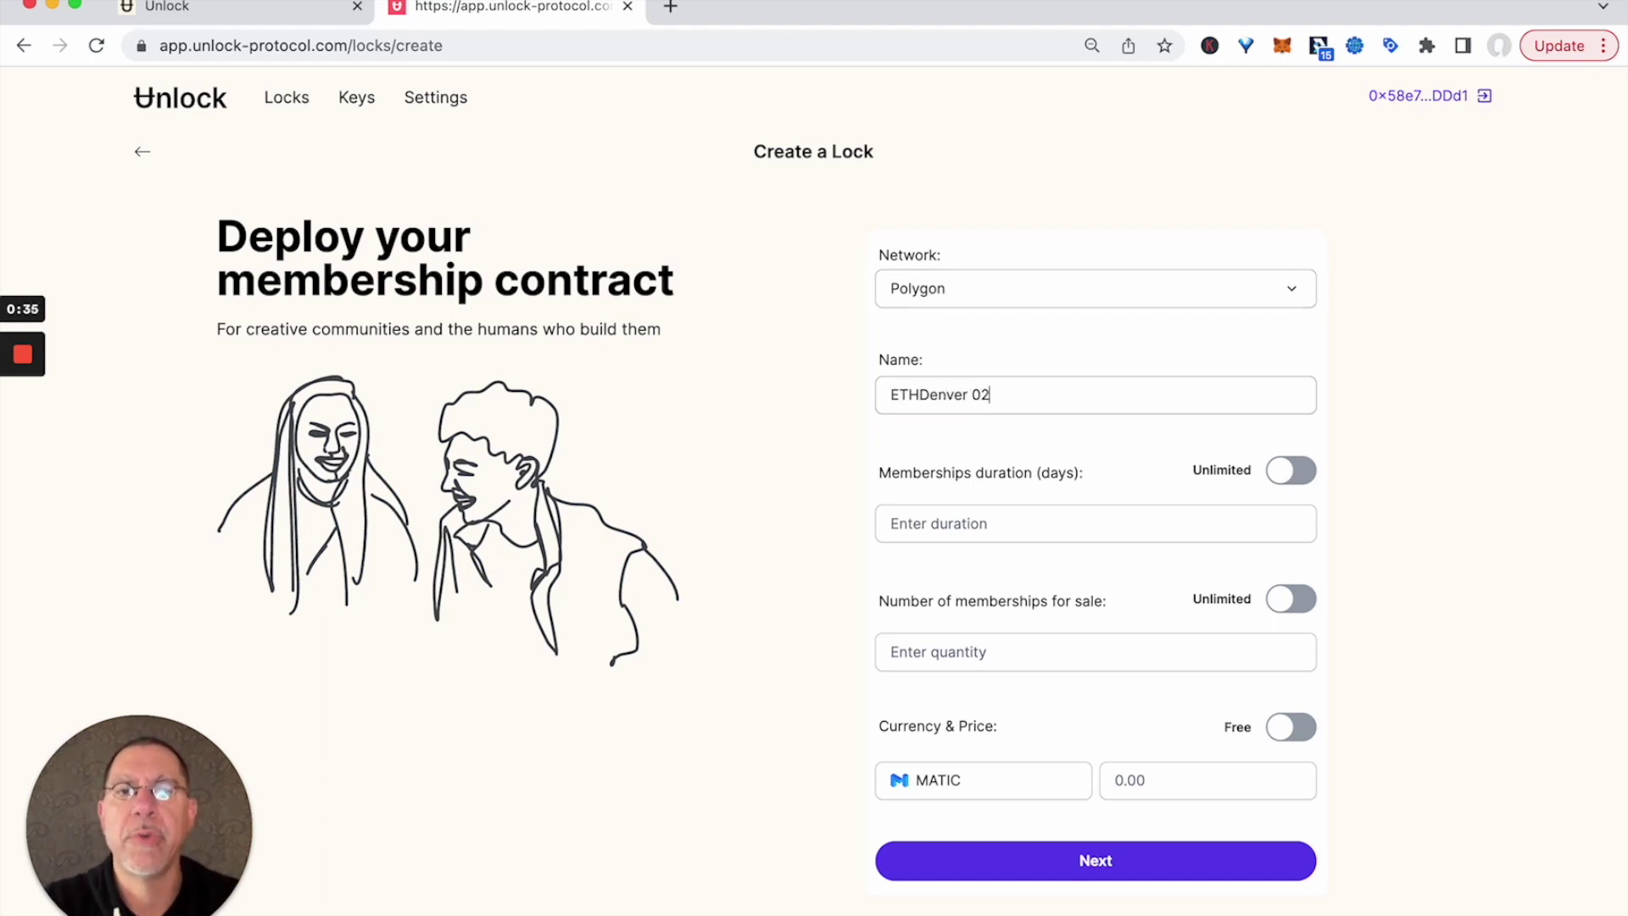
key(BackSpace)
key(BackSpace)
text(2023 Happy Hour)
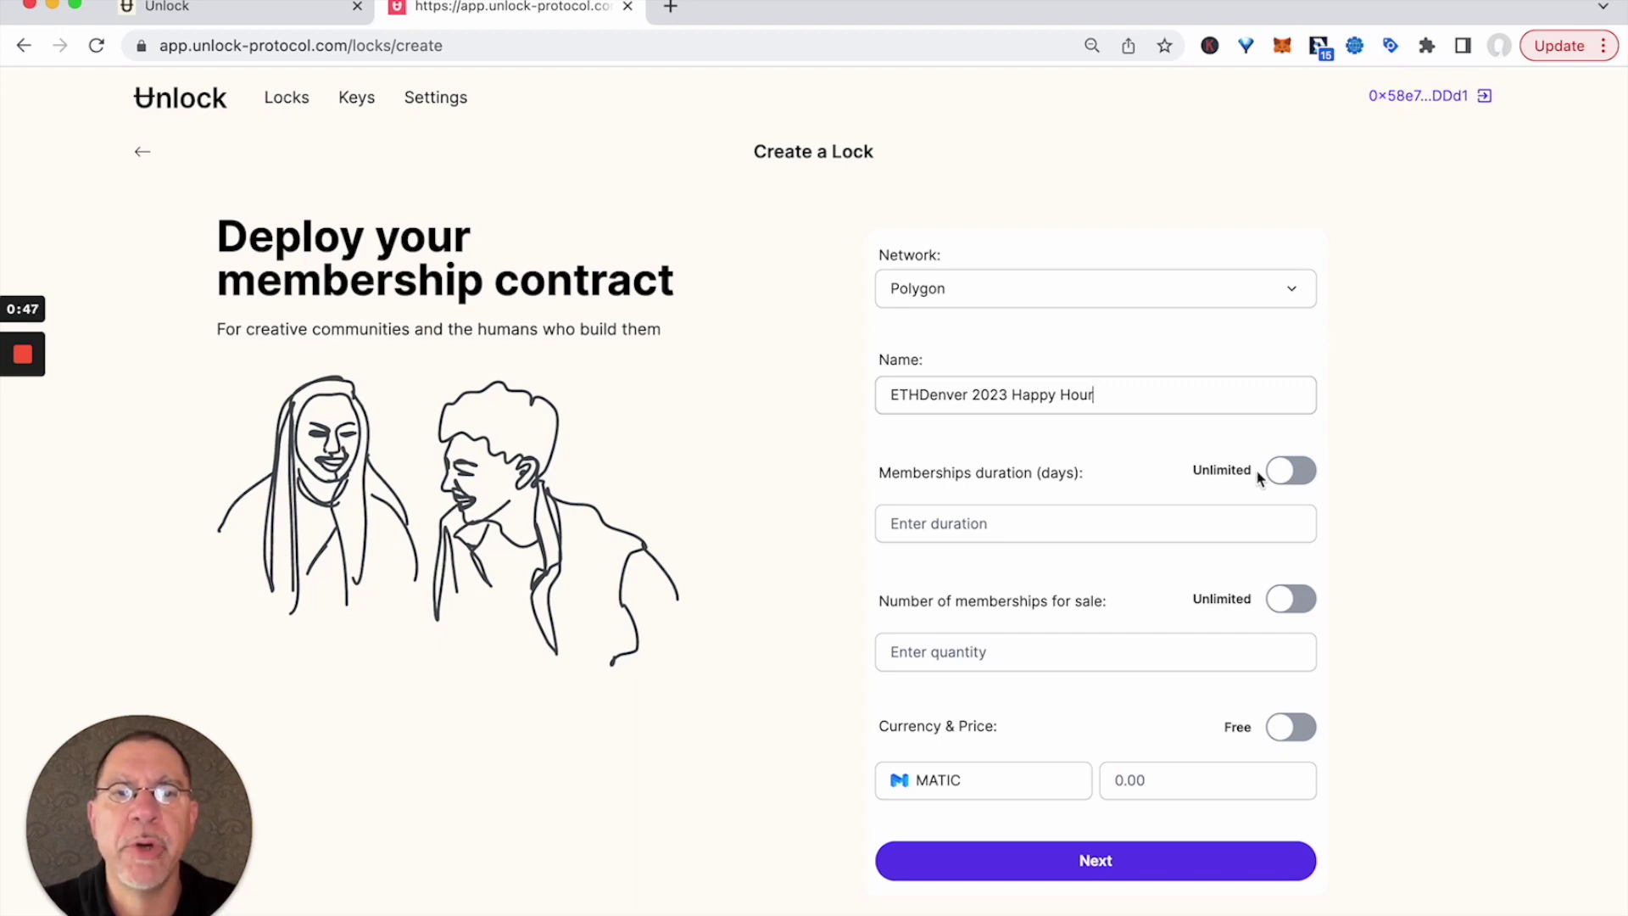
click(1291, 478)
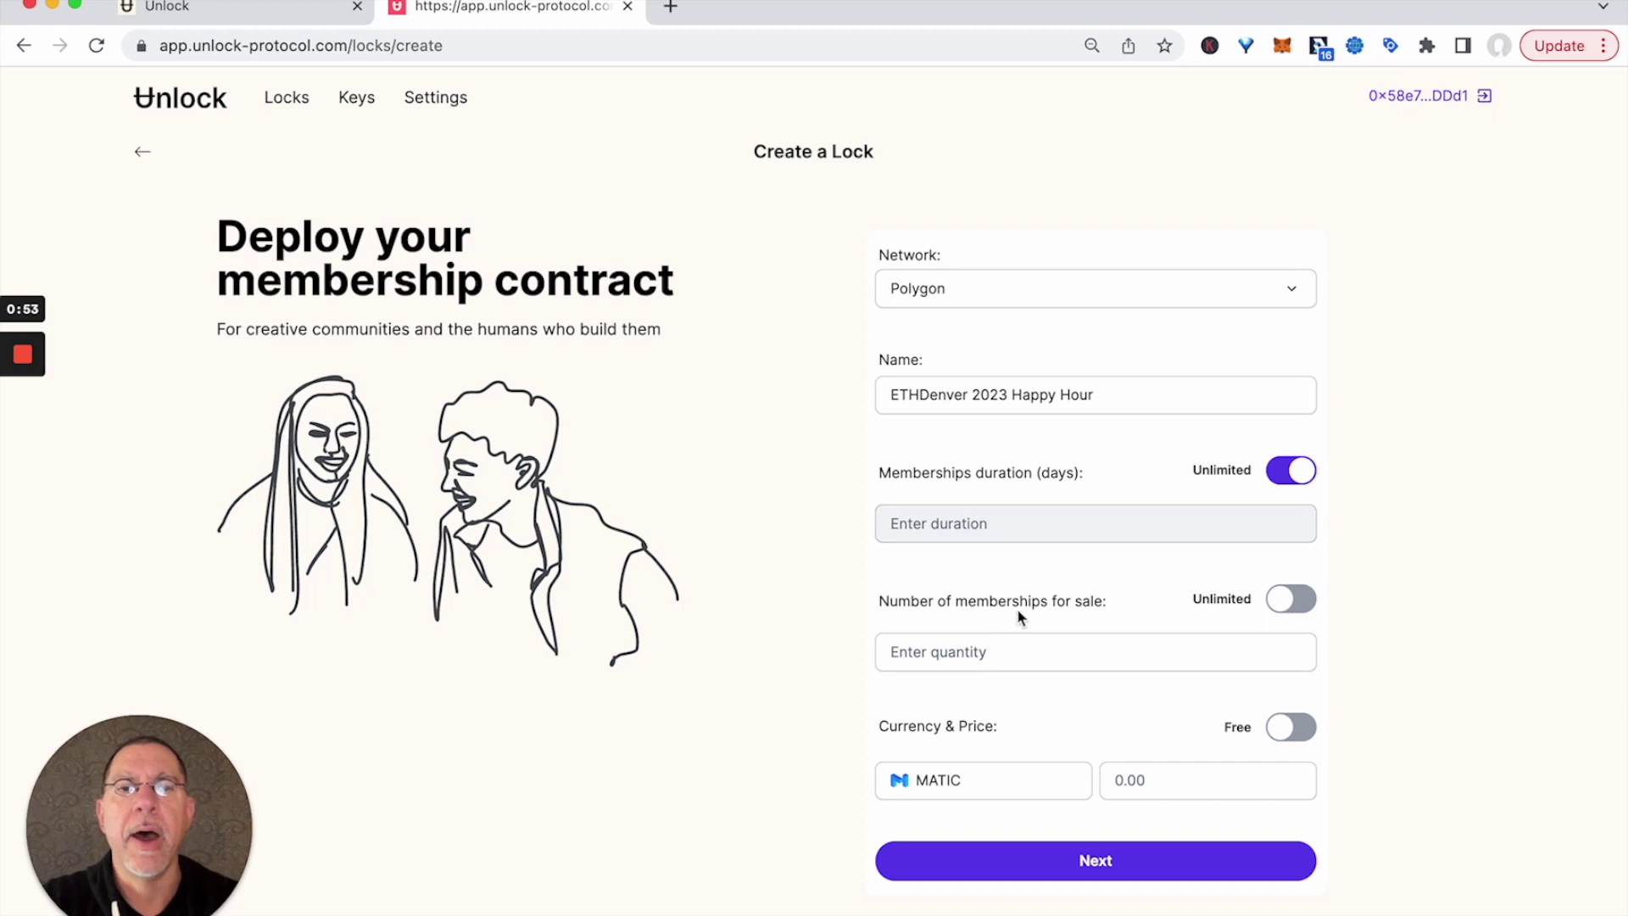
Cap memberships at 200 and make the lock free, keeping MATIC as currency
click(941, 653)
text(200)
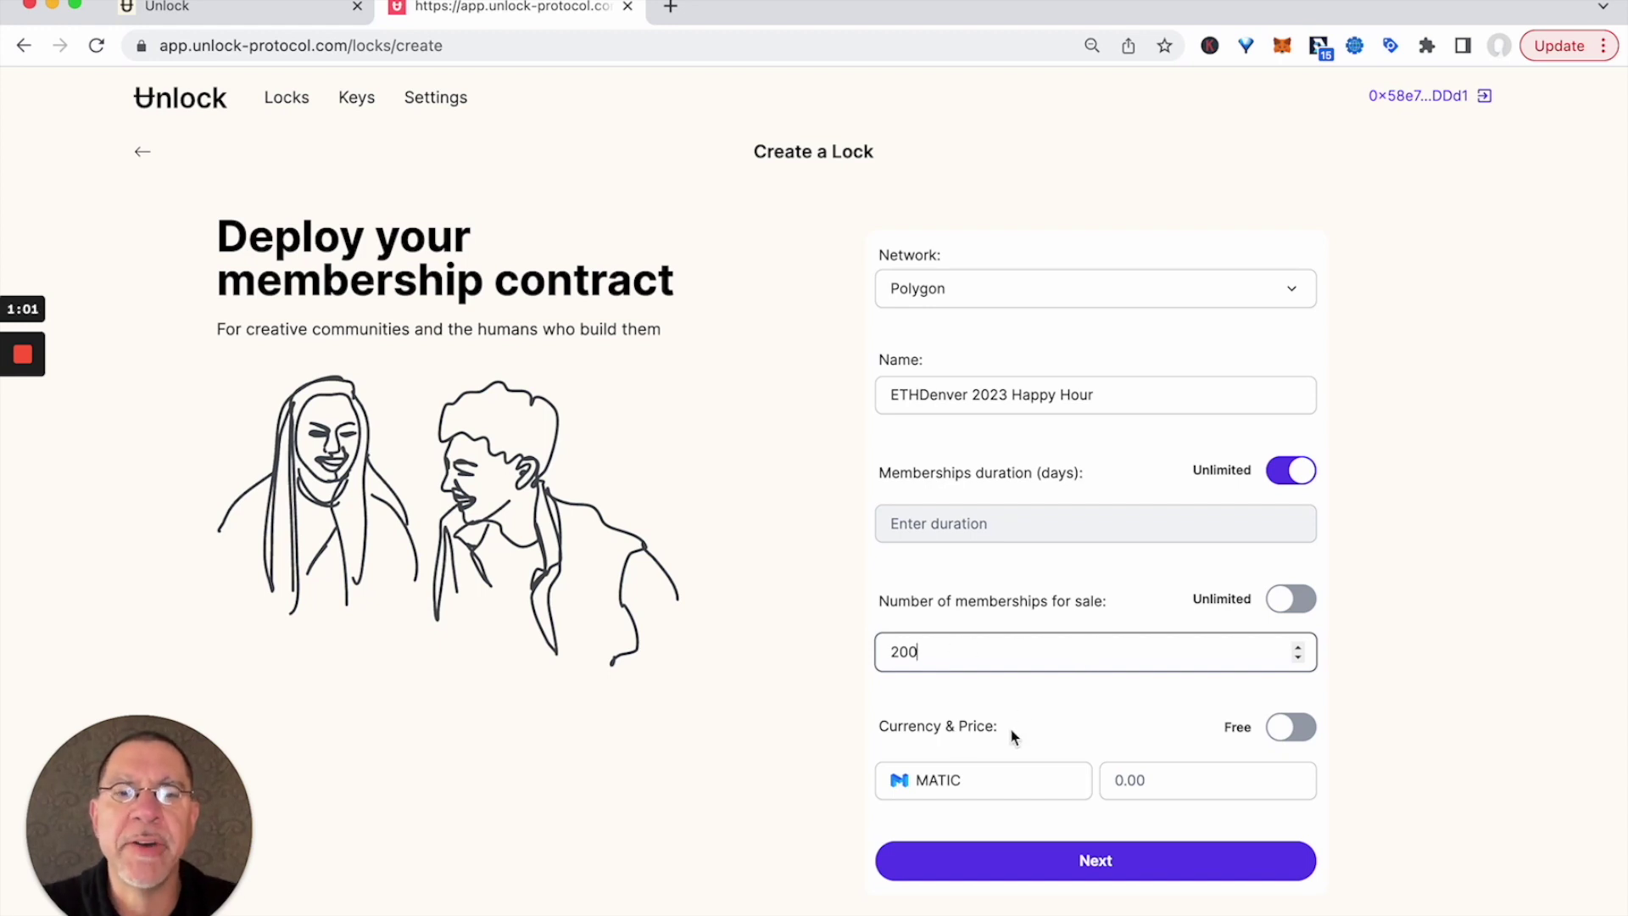
click(958, 789)
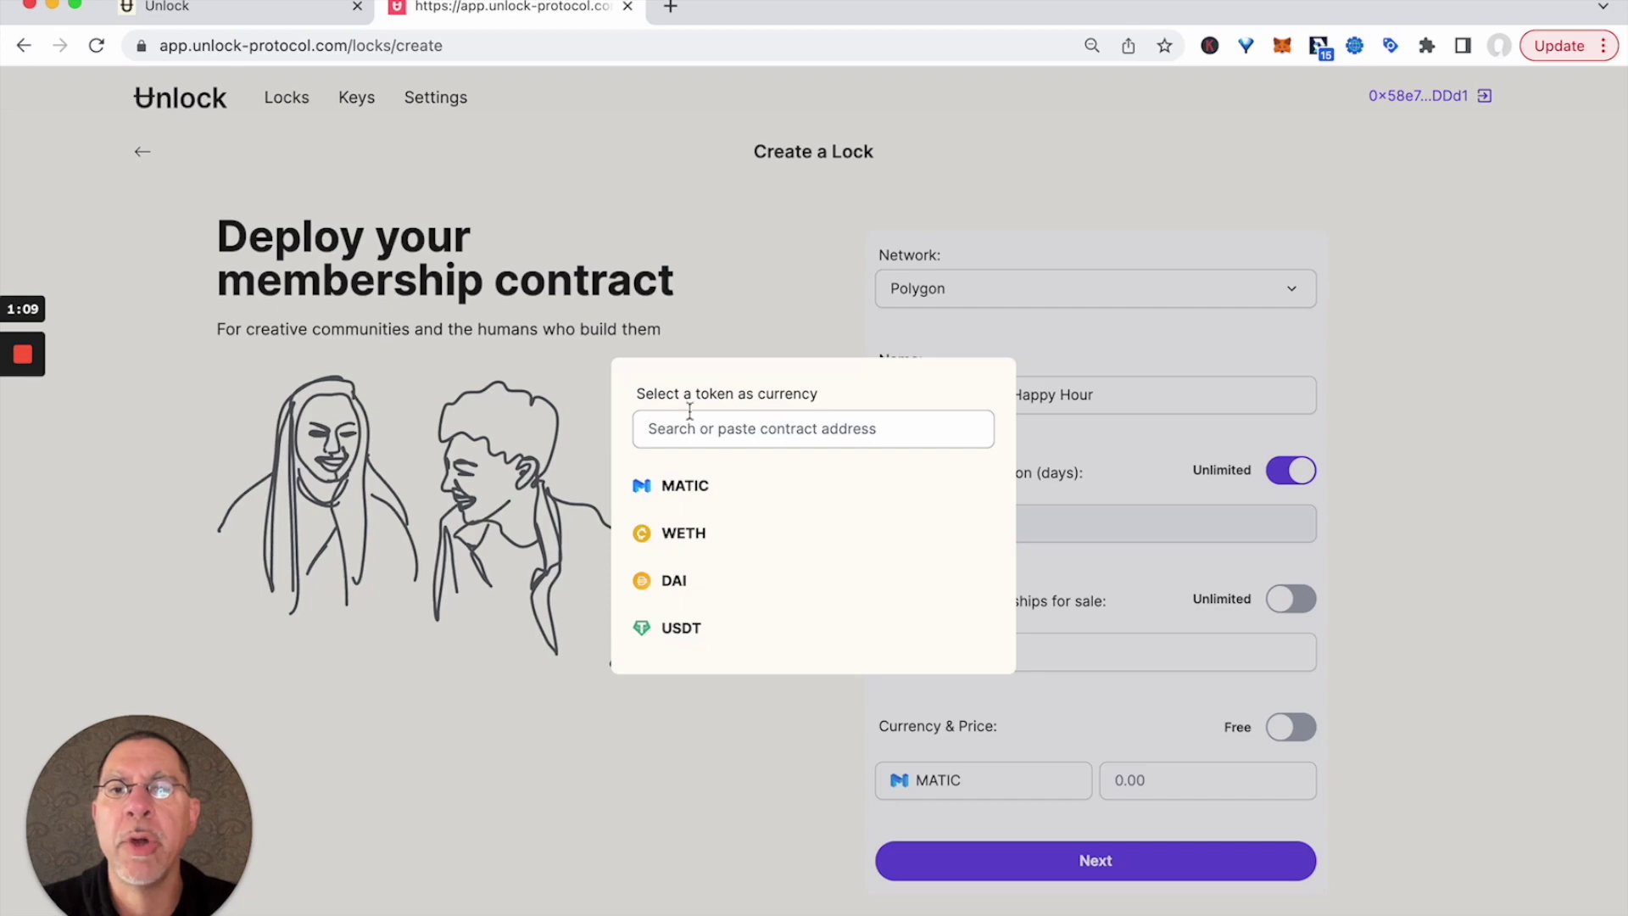
click(834, 427)
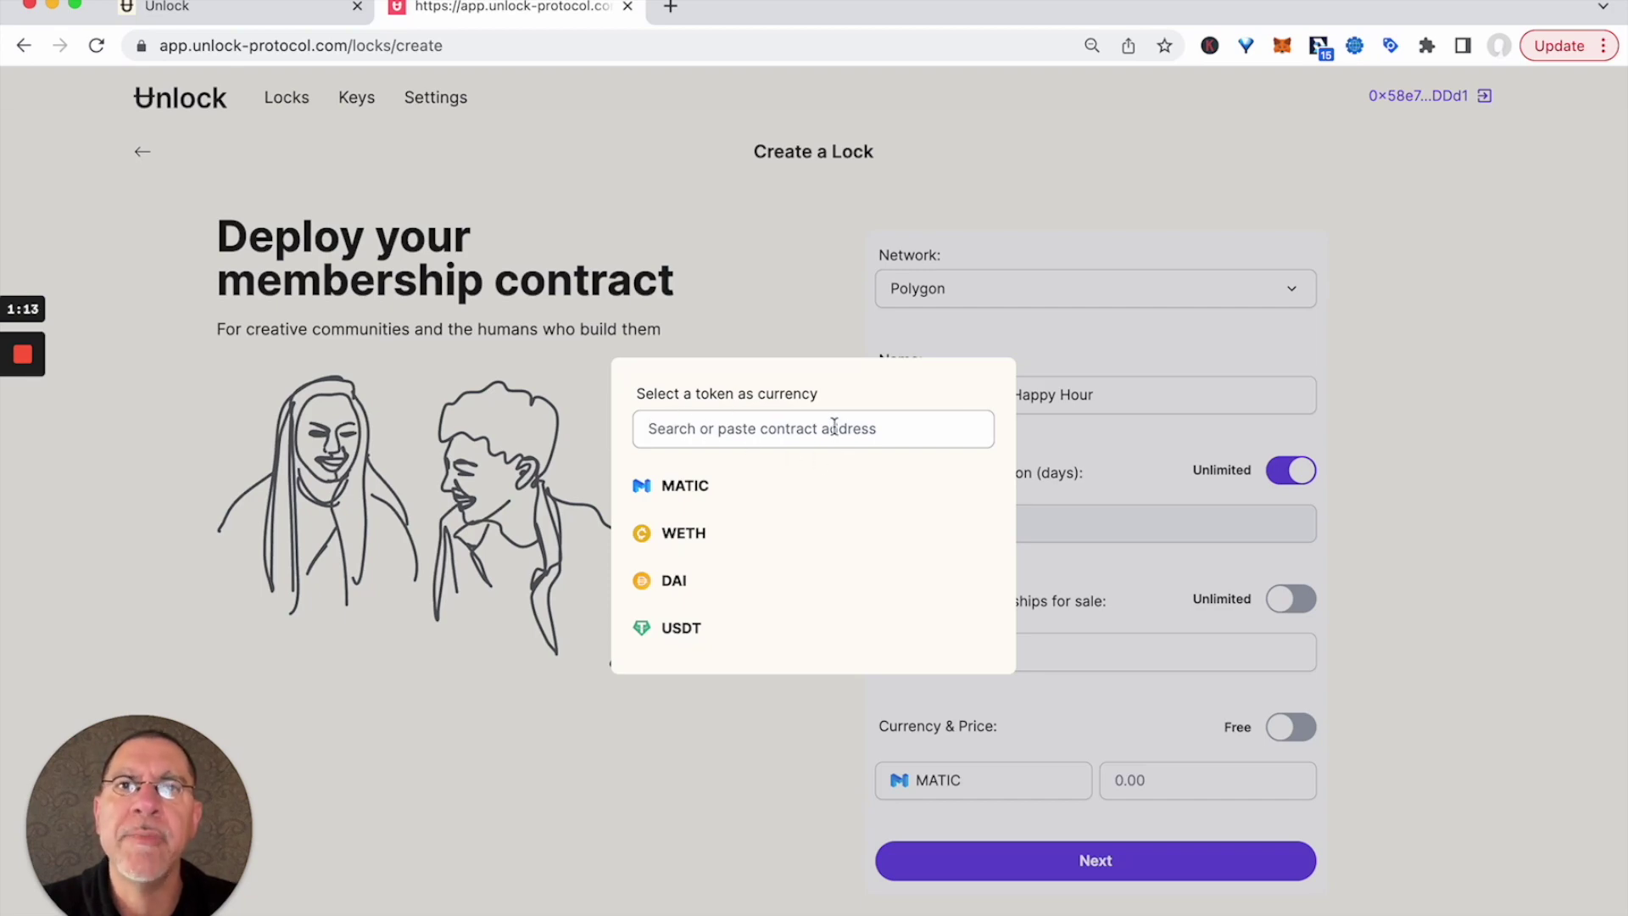
click(767, 773)
click(1289, 729)
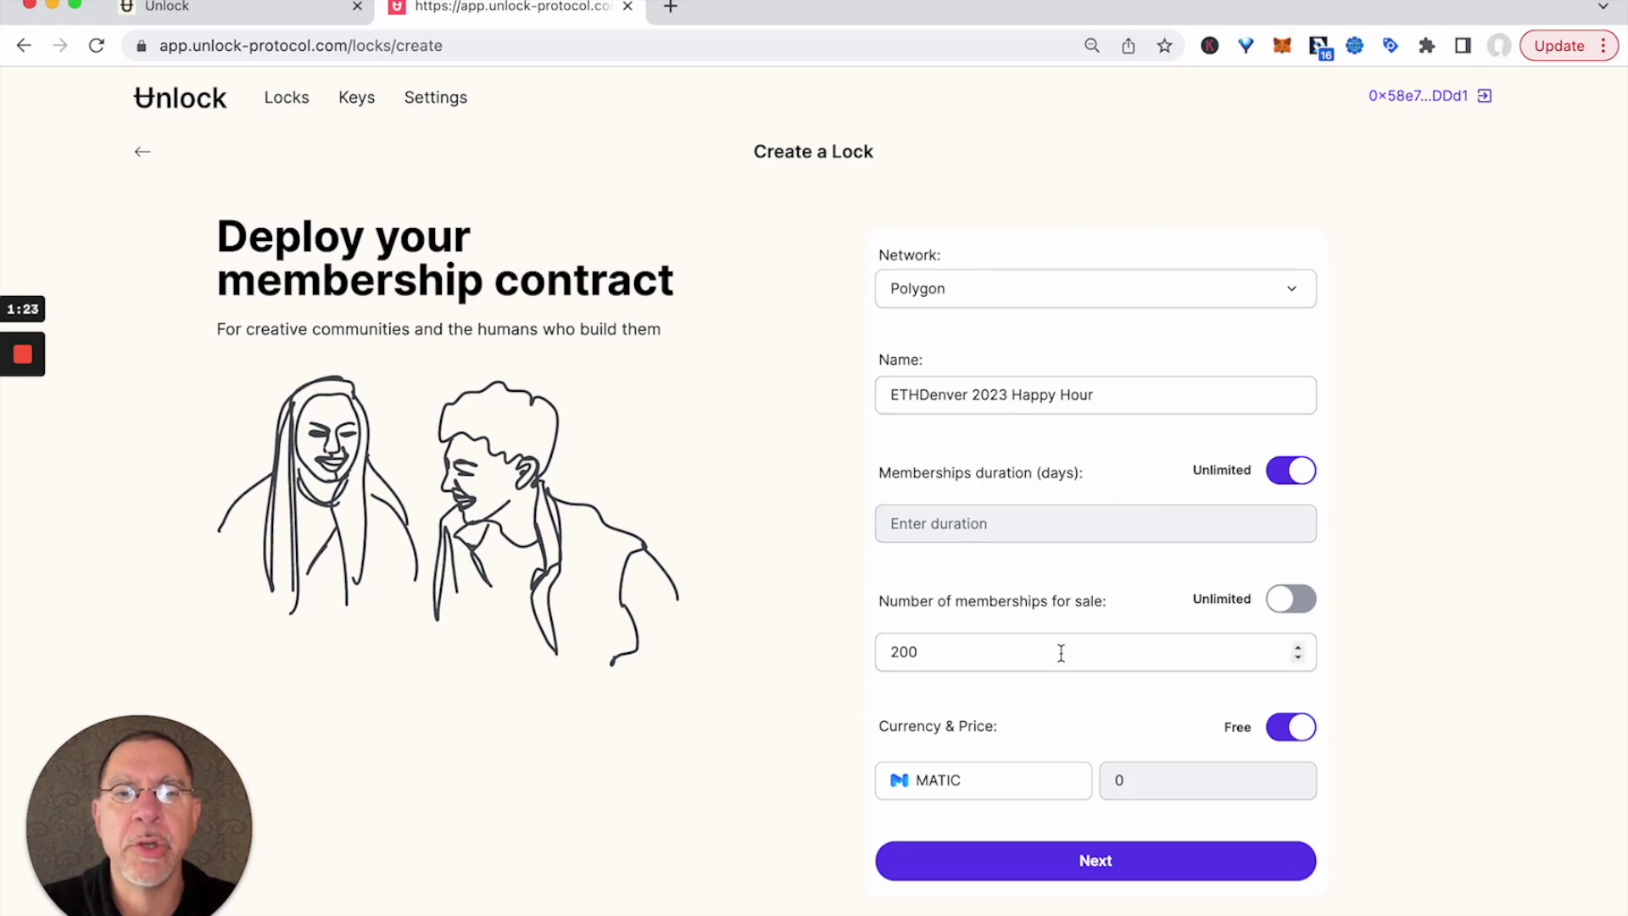
Review and deploy the ETHDenver 2023 Happy Hour lock, then open its details
click(1005, 863)
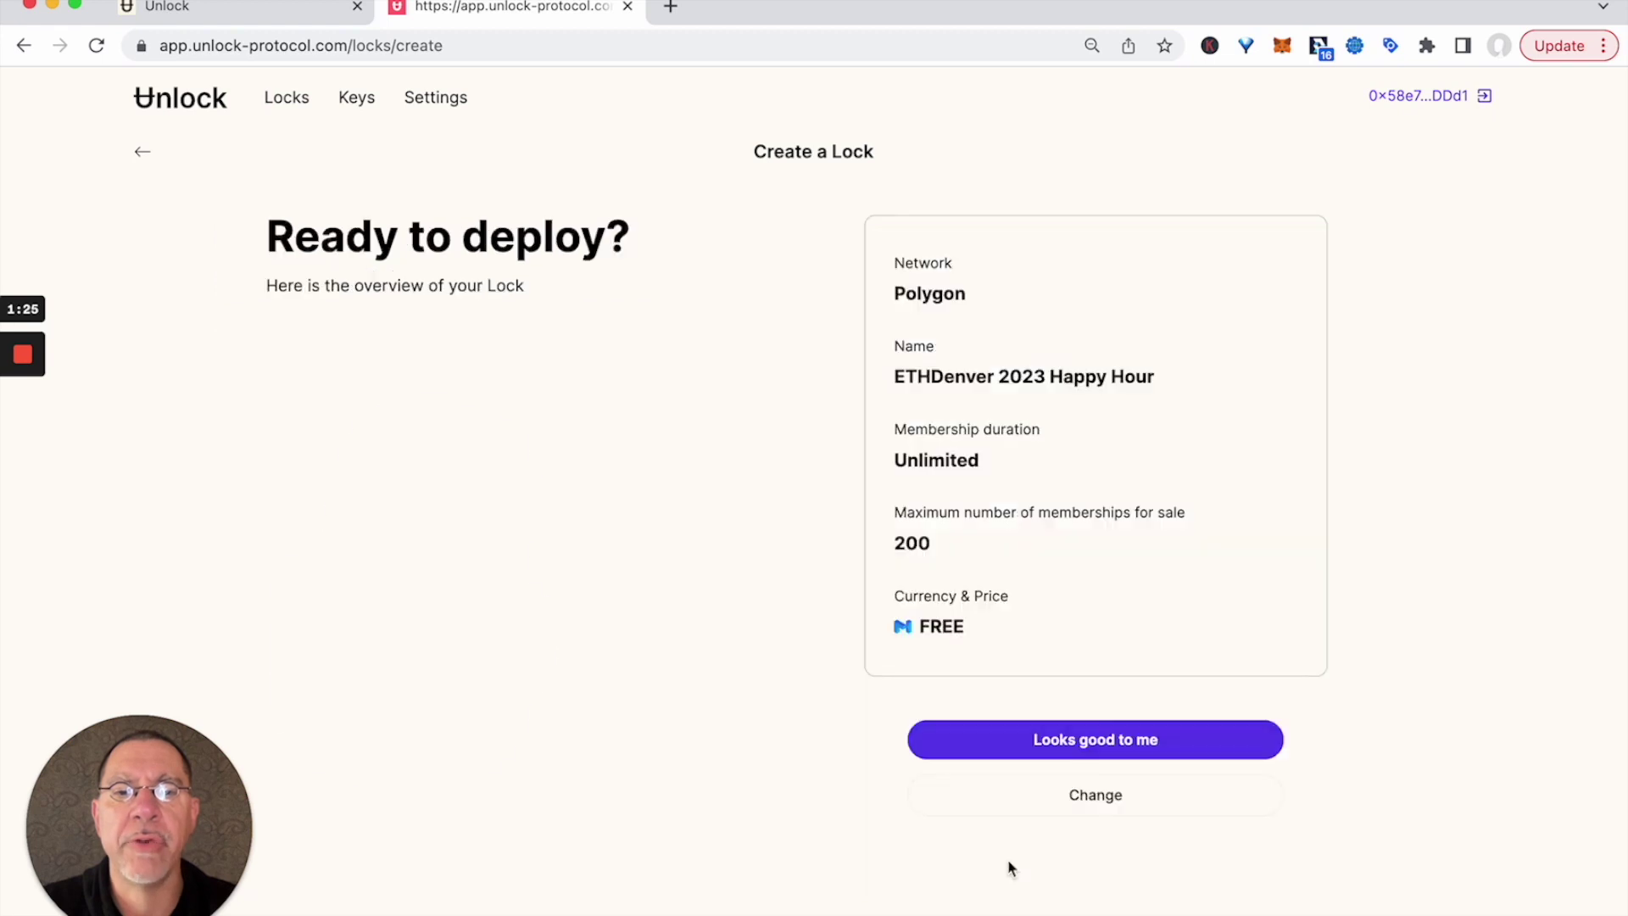
click(1009, 742)
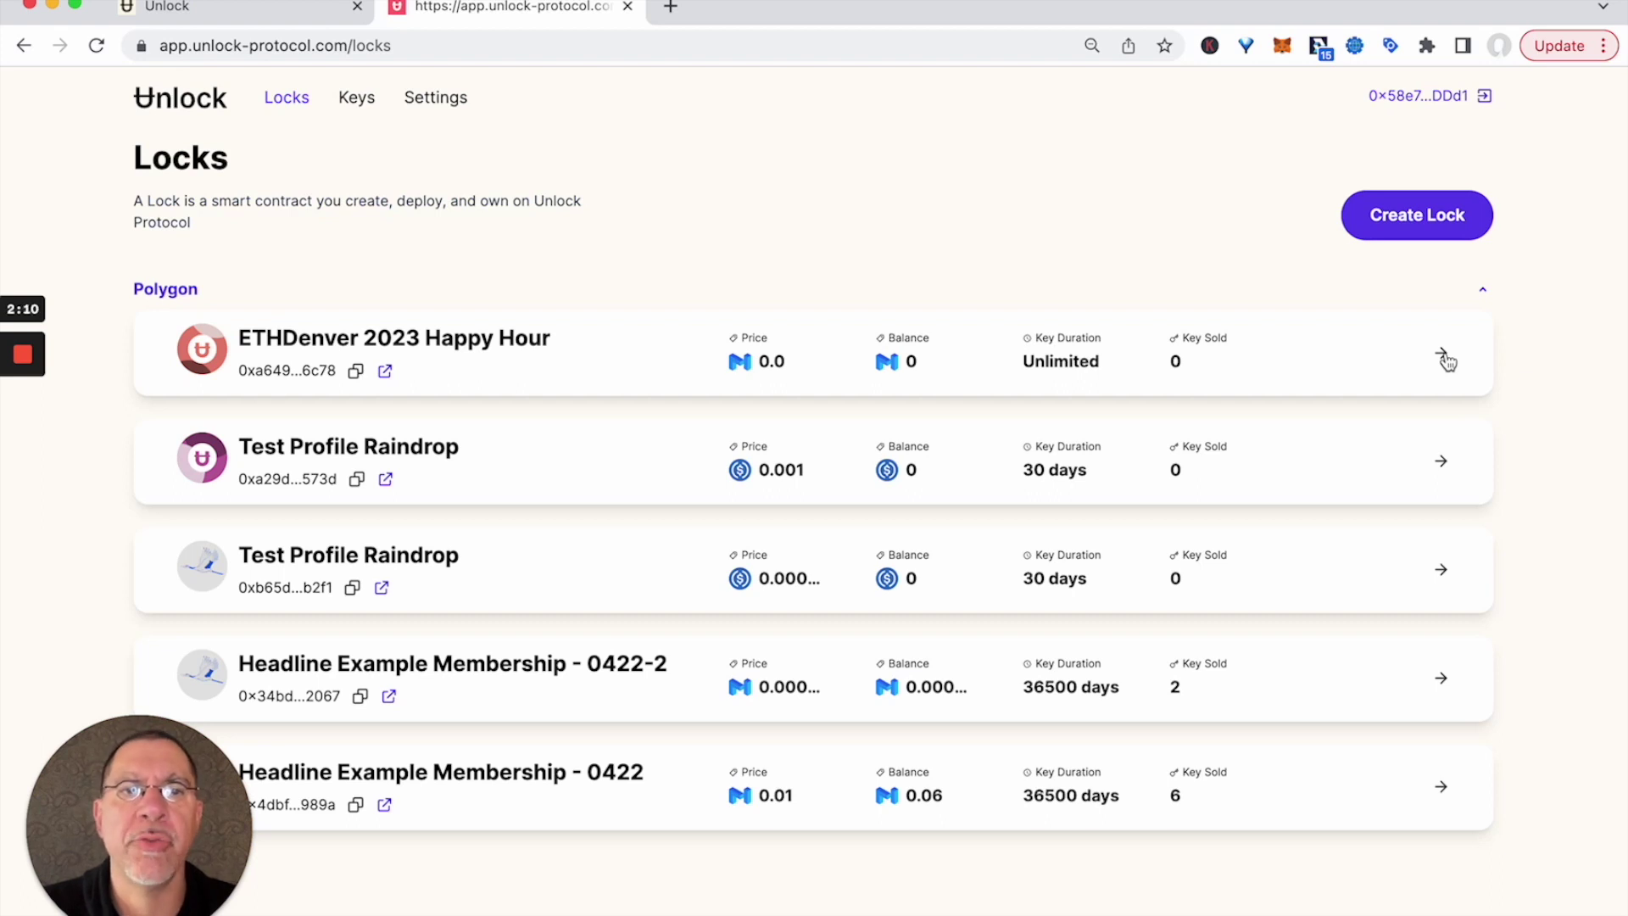
click(1443, 358)
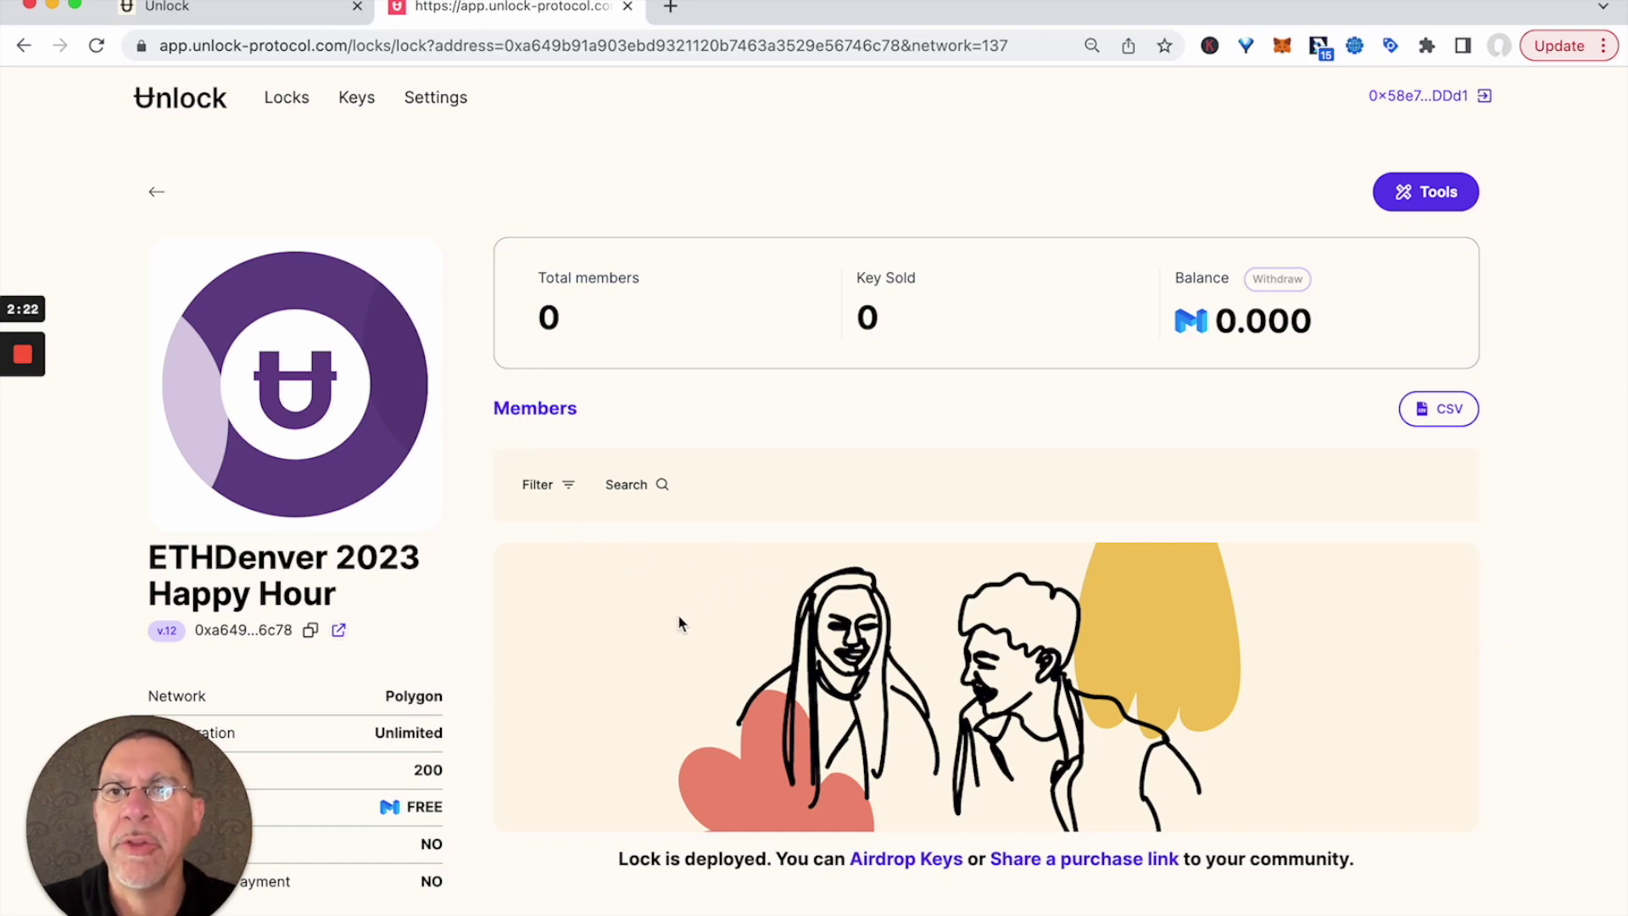
scroll(678, 620, down, 5)
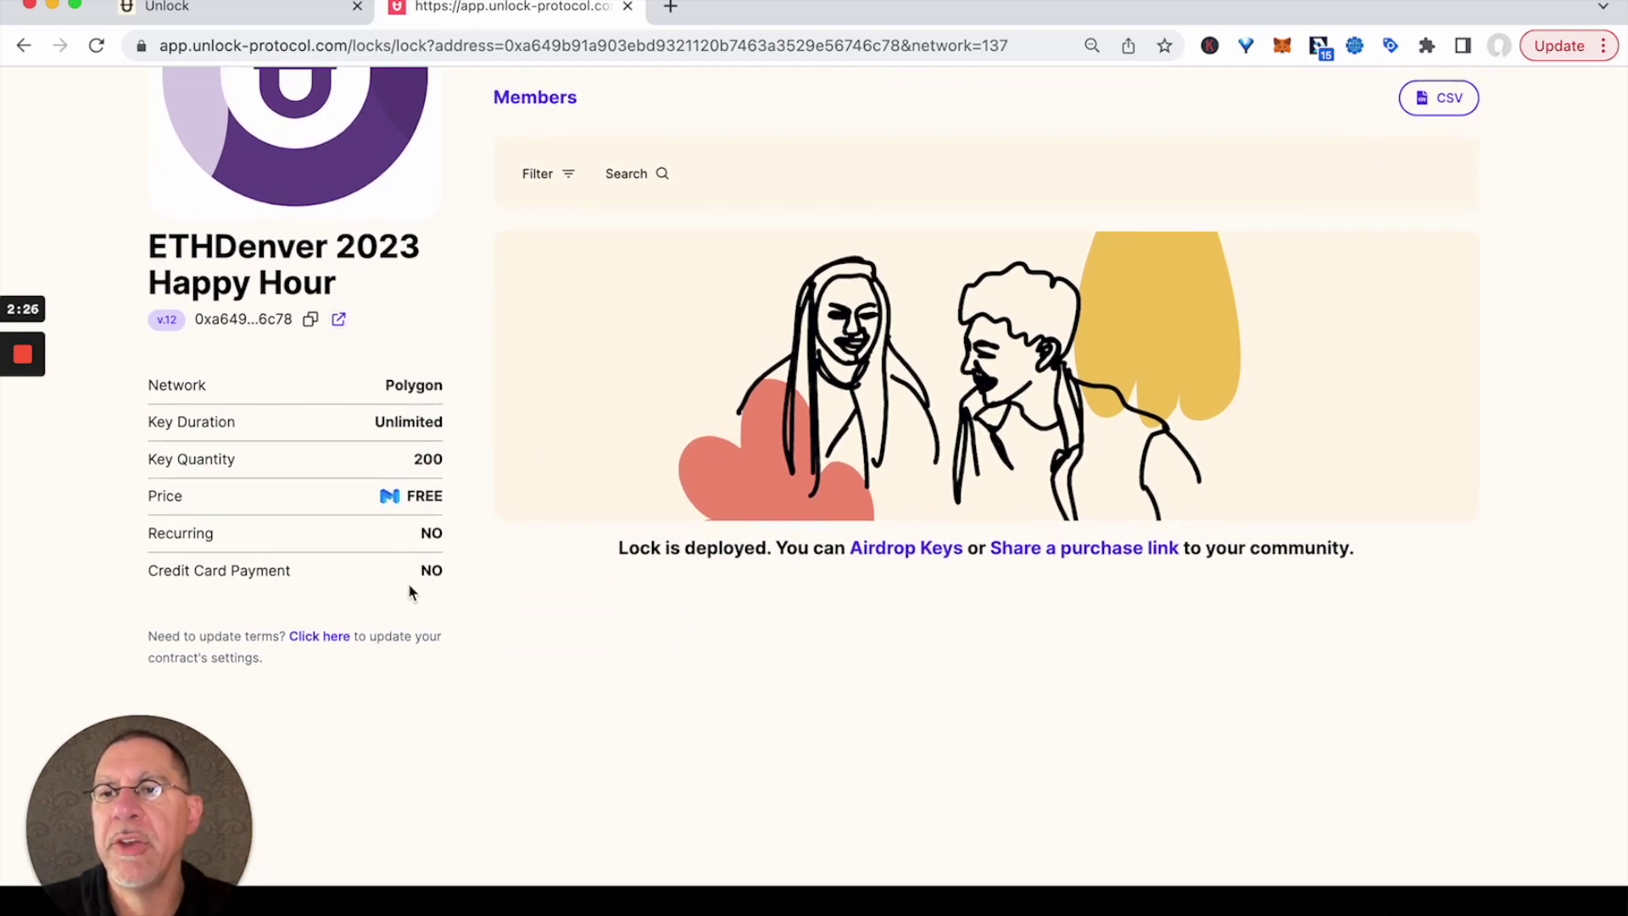
scroll(479, 633, up, 5)
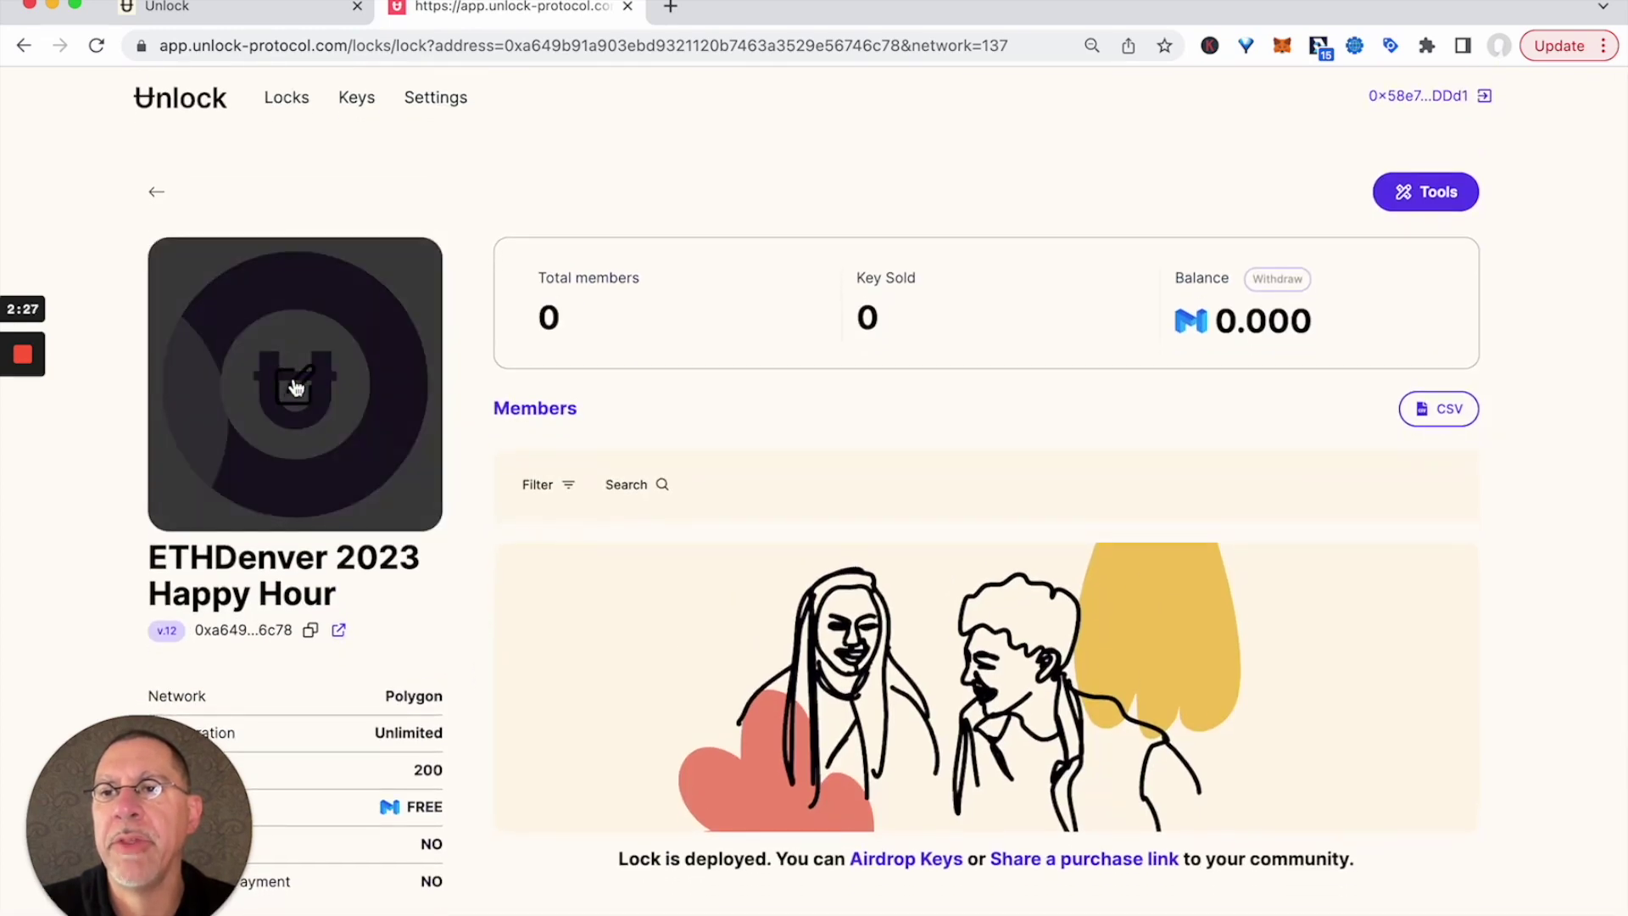
Open the Customize NFT image dialog for the ETHDenver 2023 Happy Hour lock
click(290, 379)
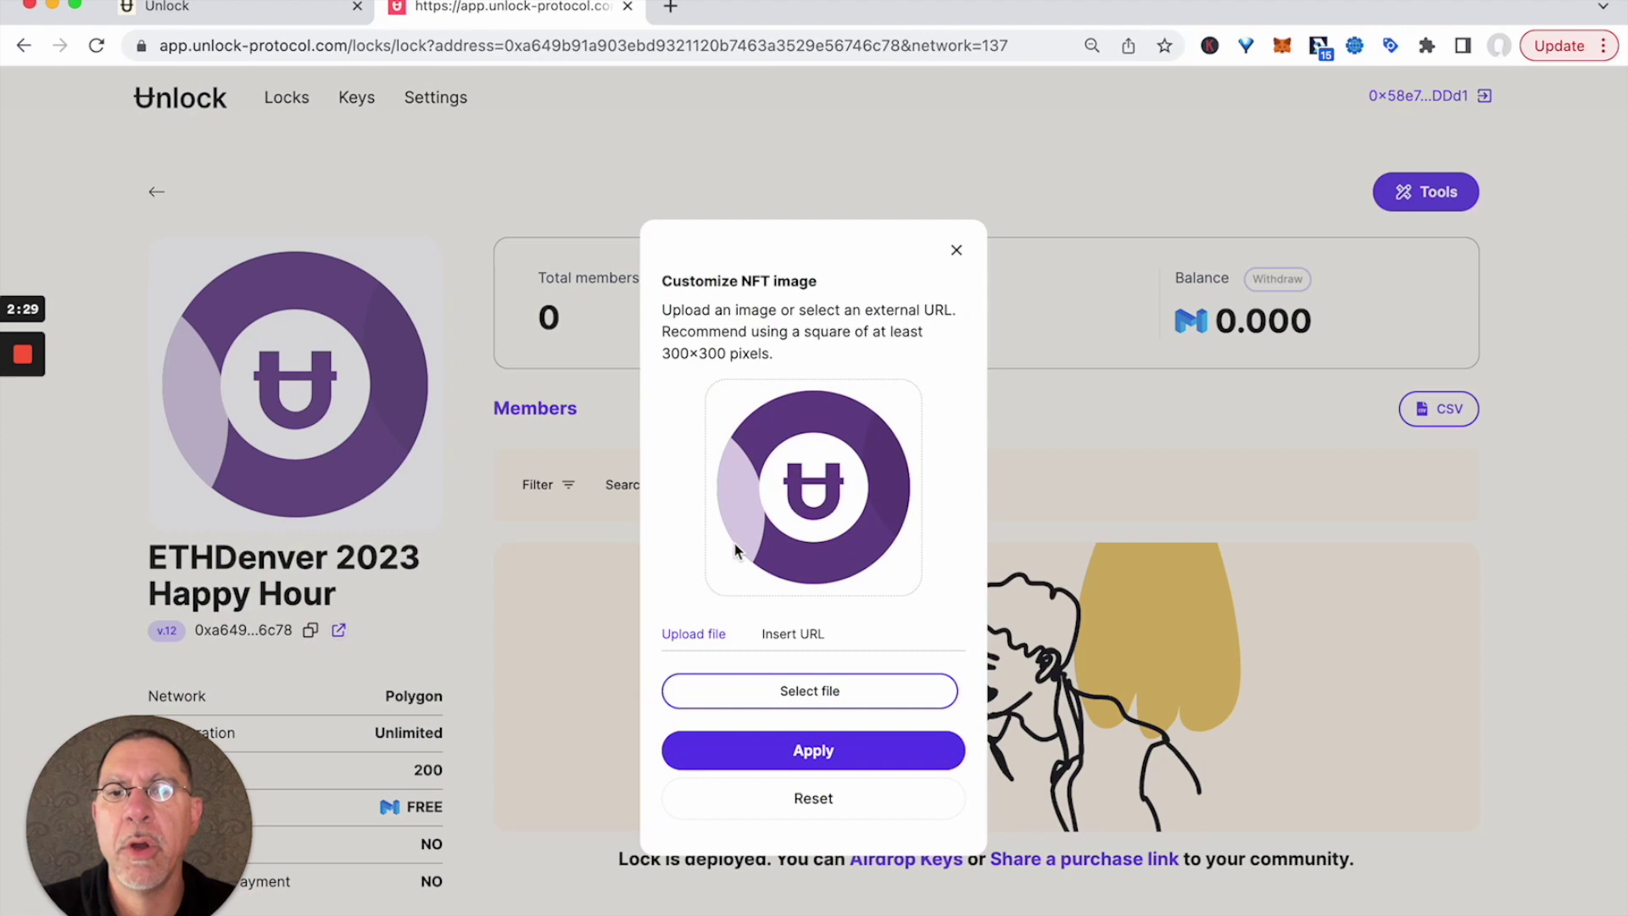
Upload ticketing-image.png as the lock's NFT artwork and apply it
click(791, 693)
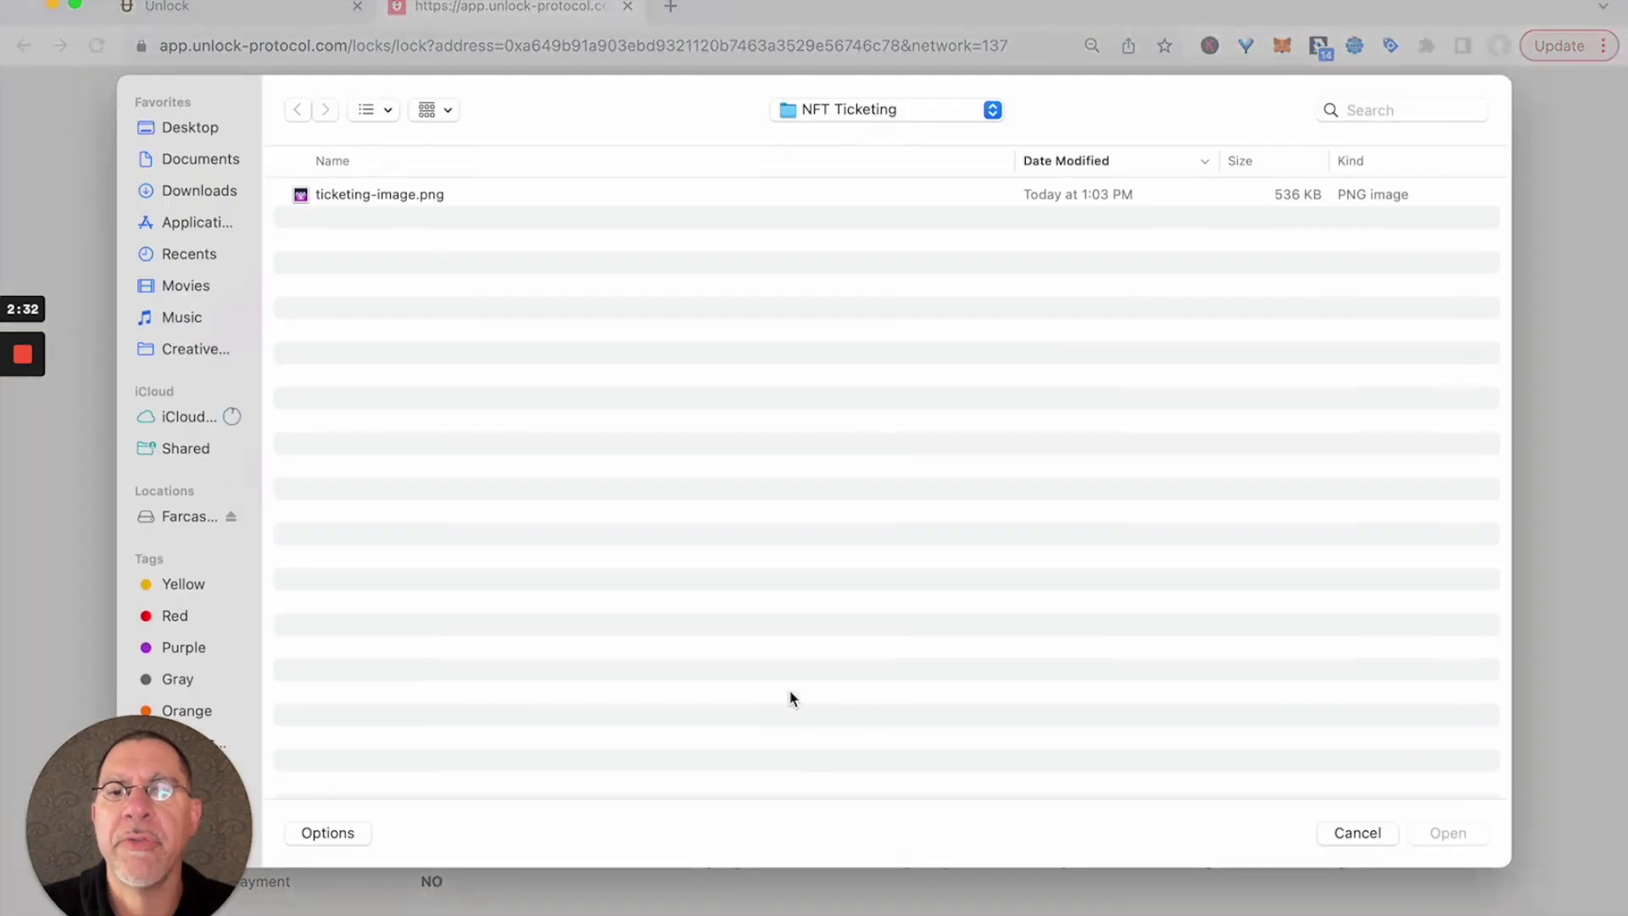
click(388, 195)
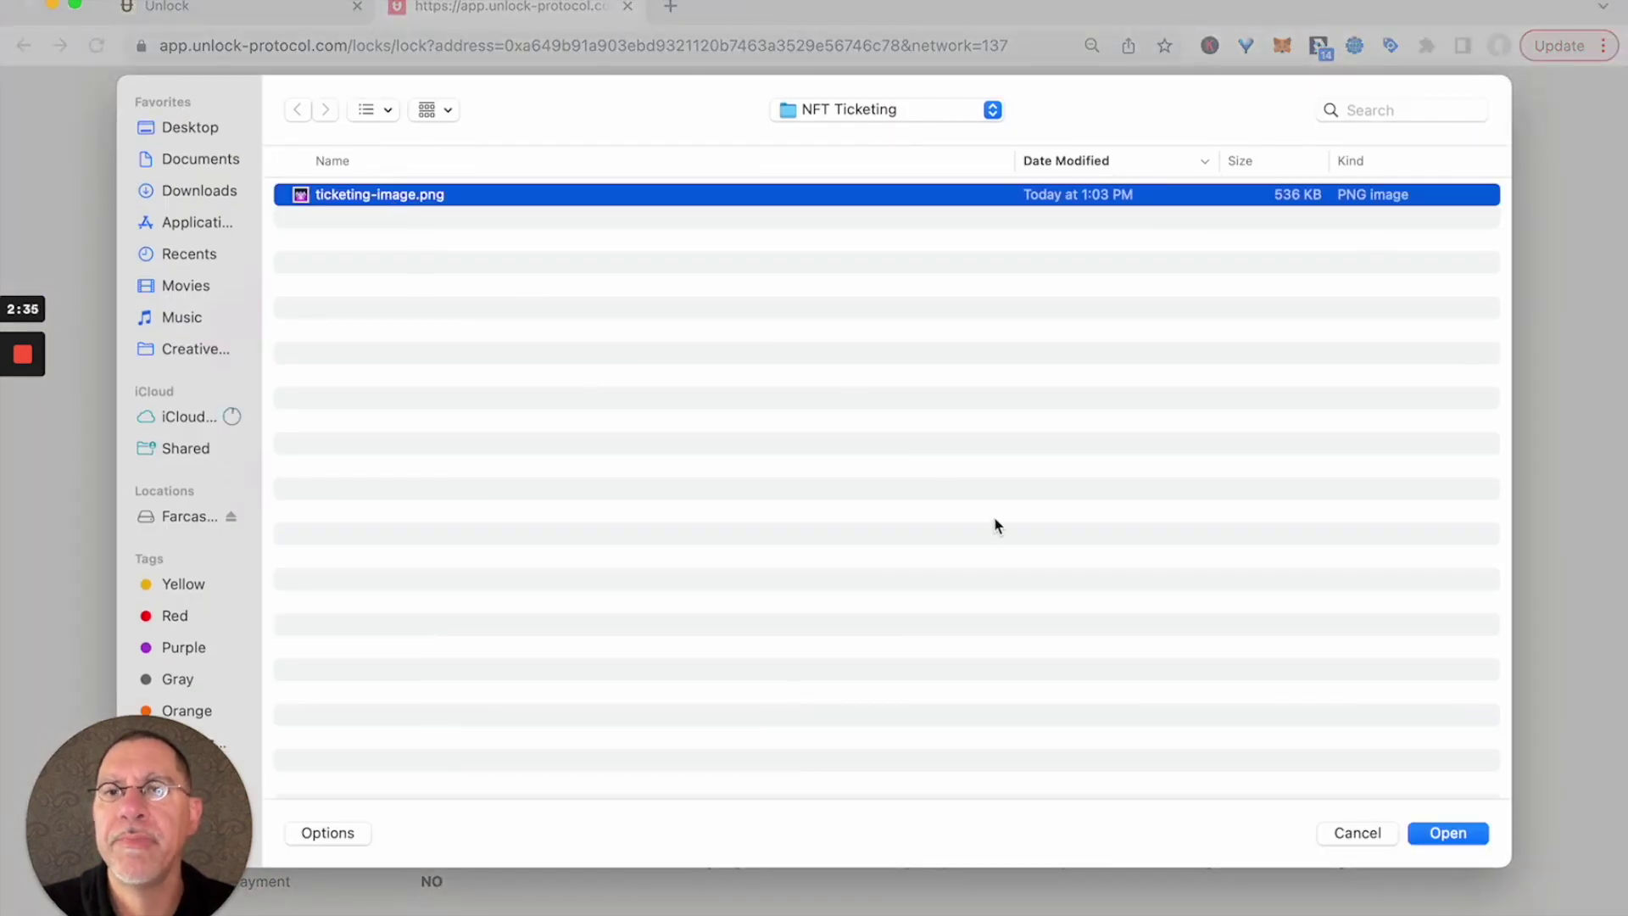
click(1452, 834)
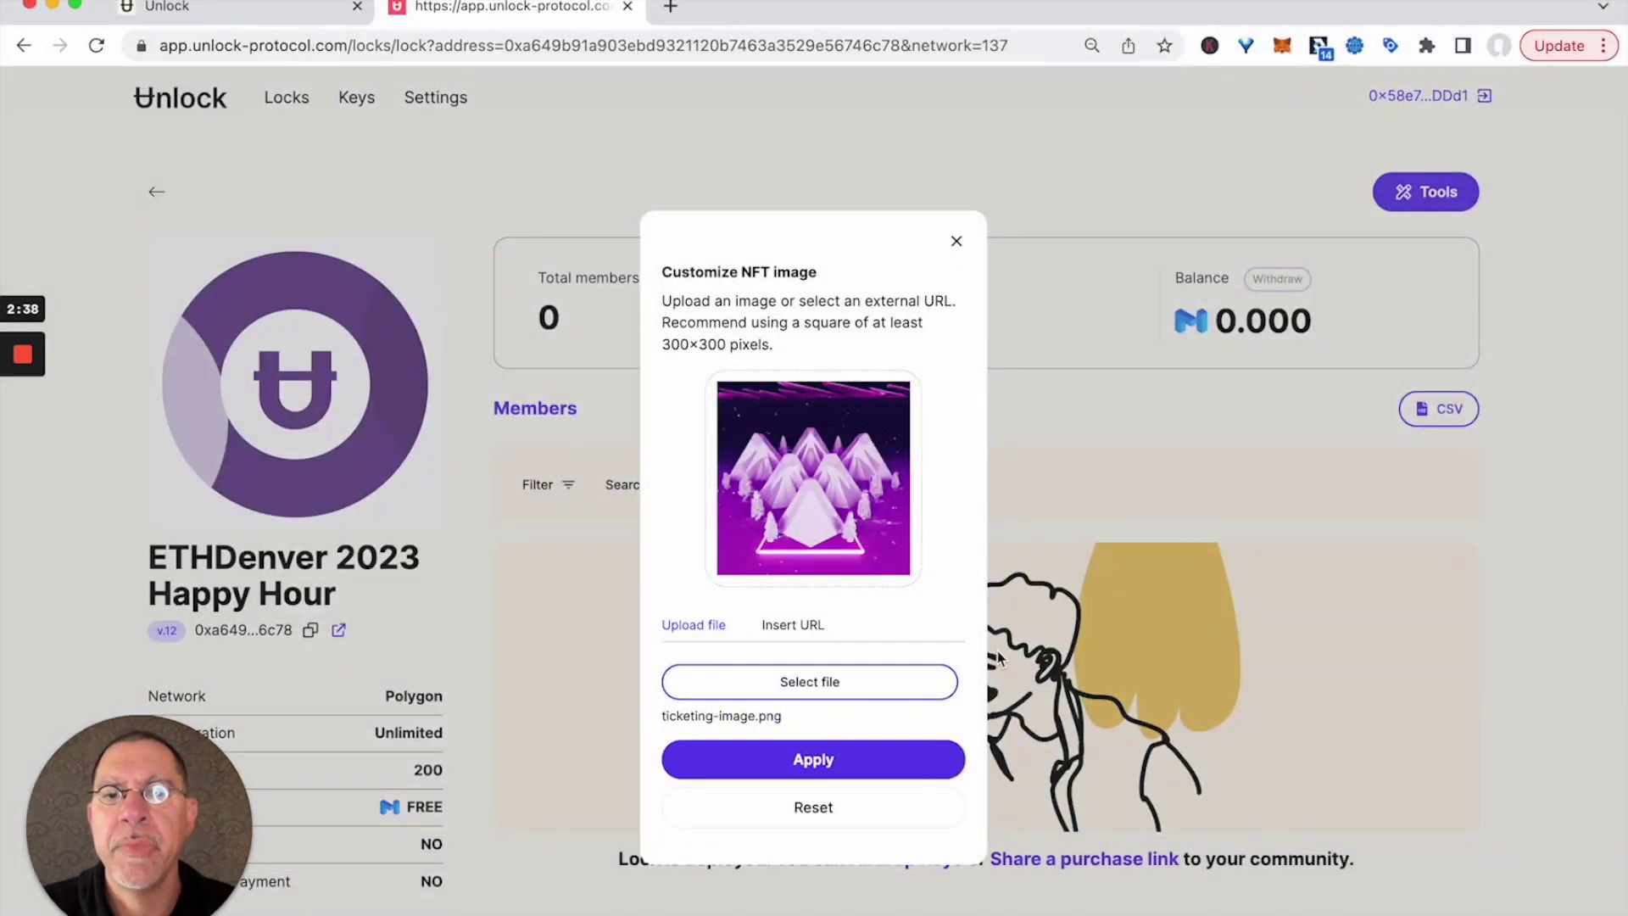
click(846, 756)
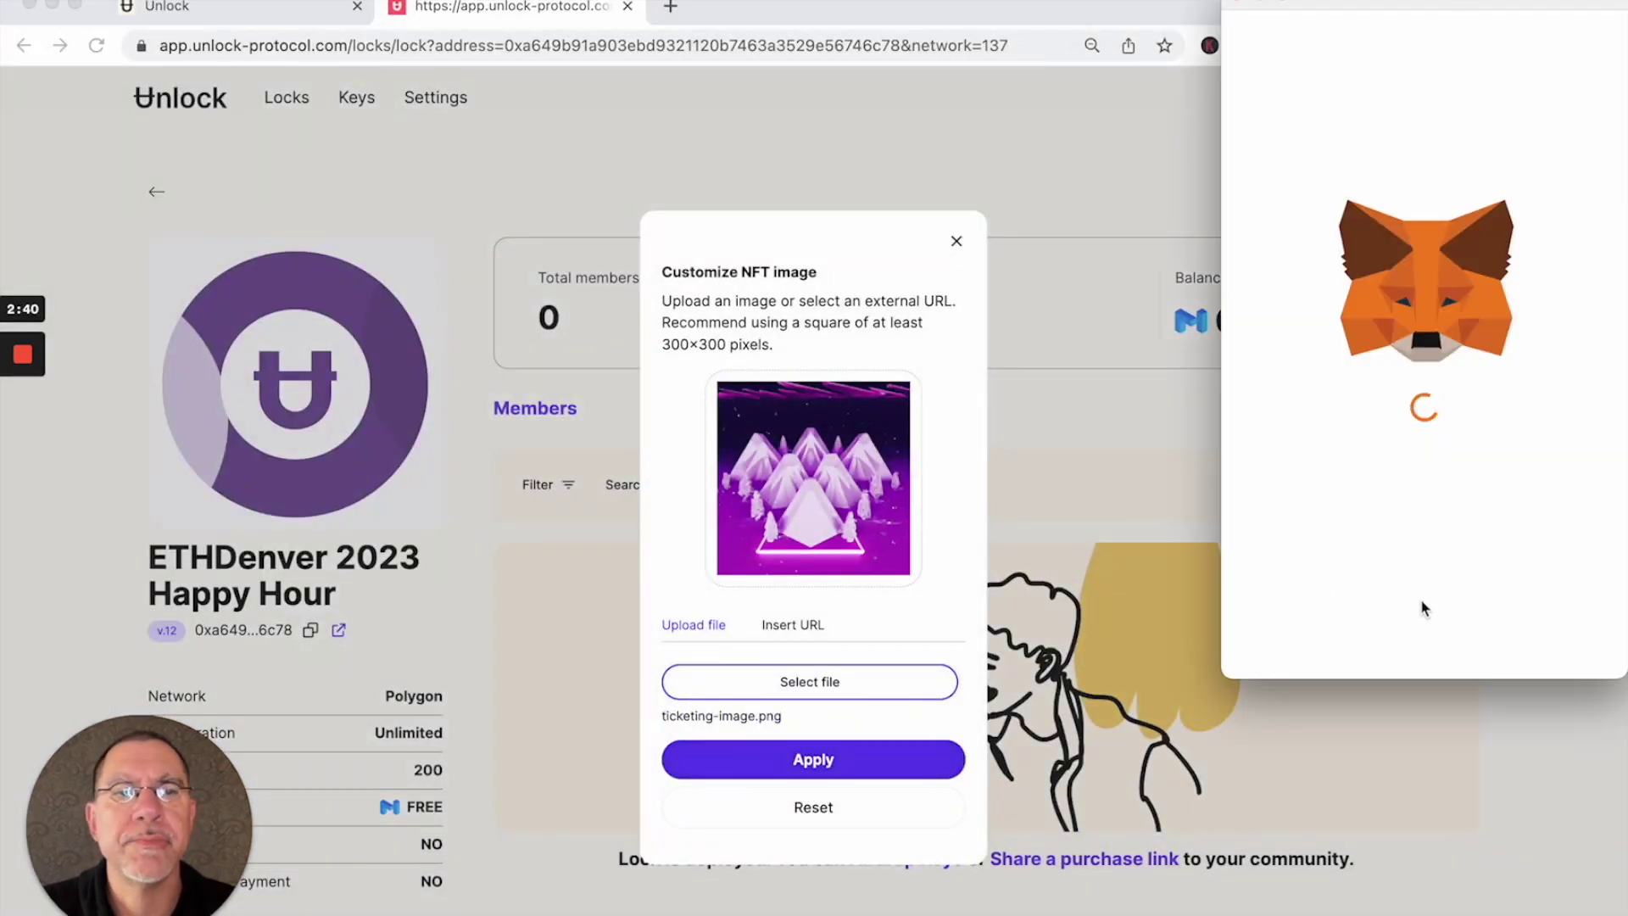